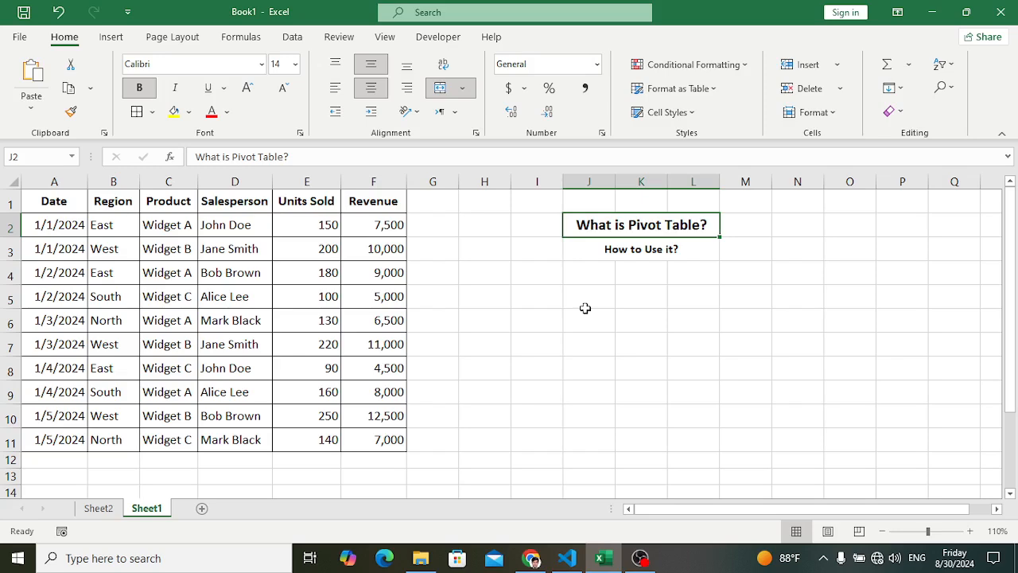
left_click(400, 265)
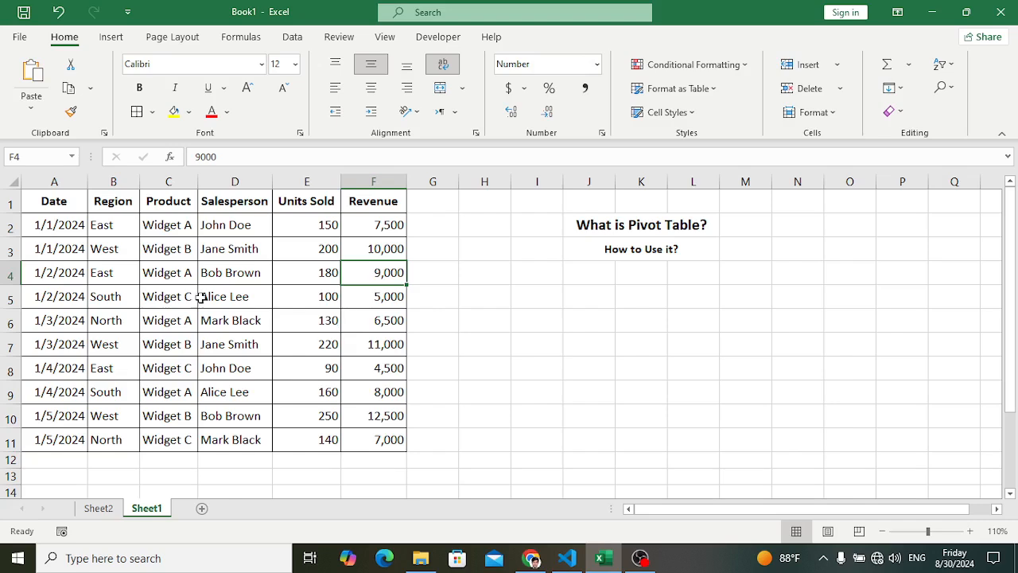
left_click_drag(73, 208, 390, 444)
left_click(498, 426)
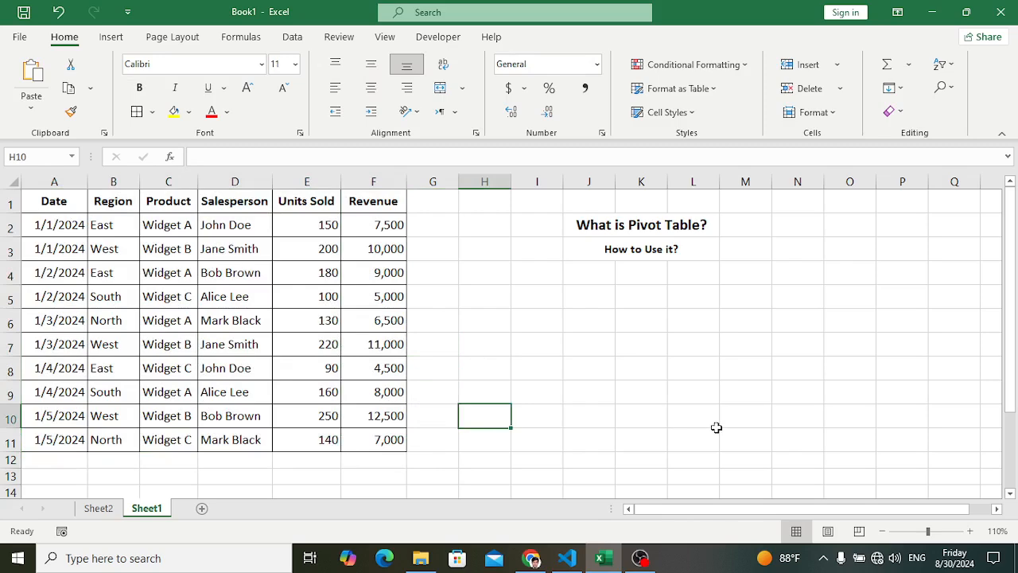
Create a PivotTable on a new worksheet from the sales data in Sheet1 A1:F11, and widen its field list pane.
left_click(274, 323)
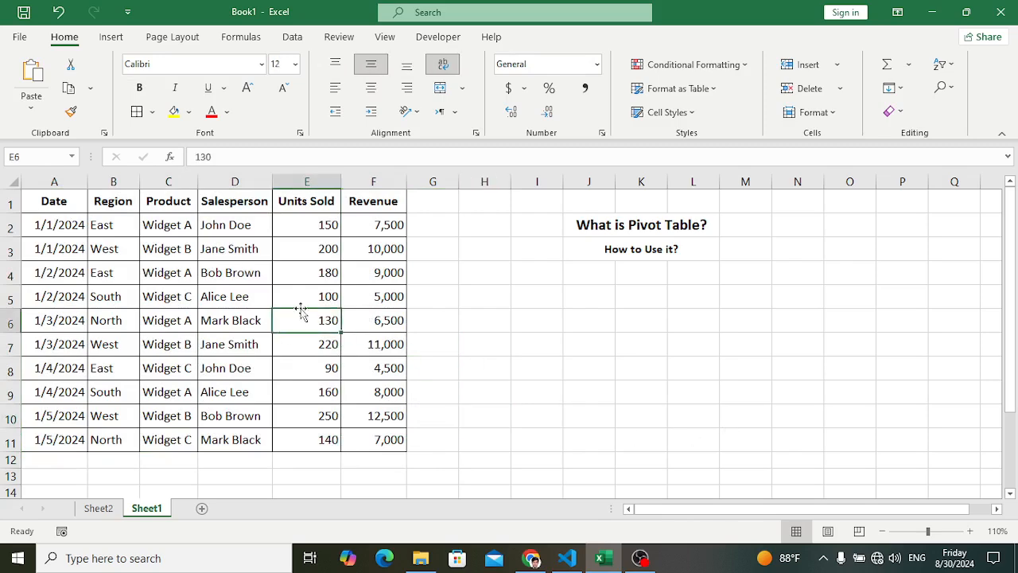
key("ctrl+a")
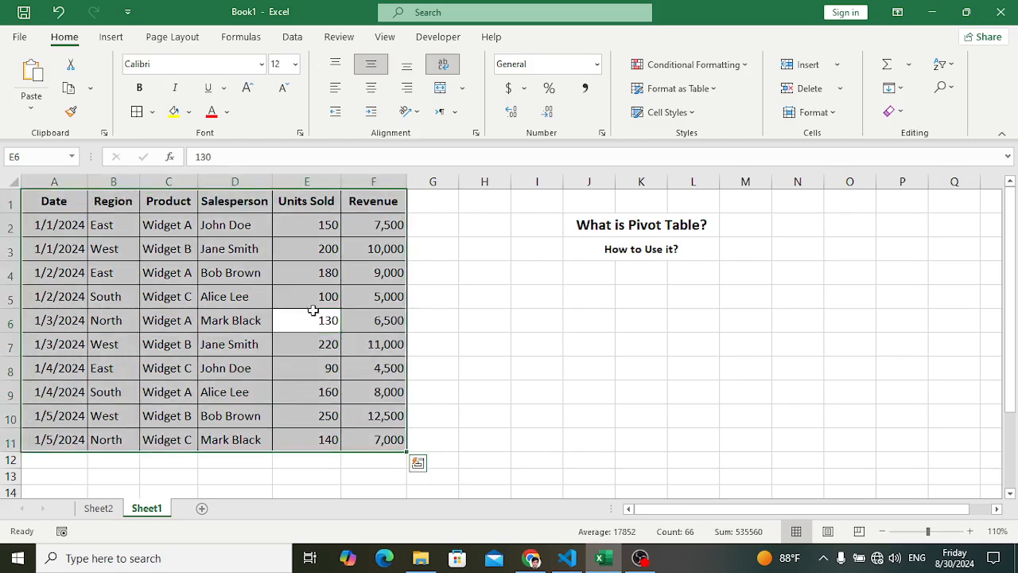
left_click(111, 37)
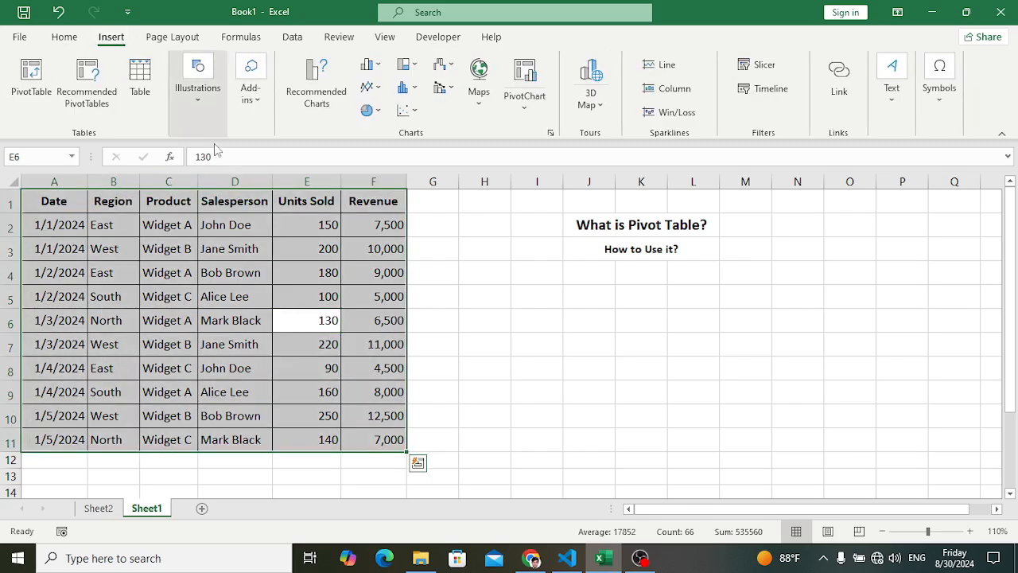
left_click(38, 105)
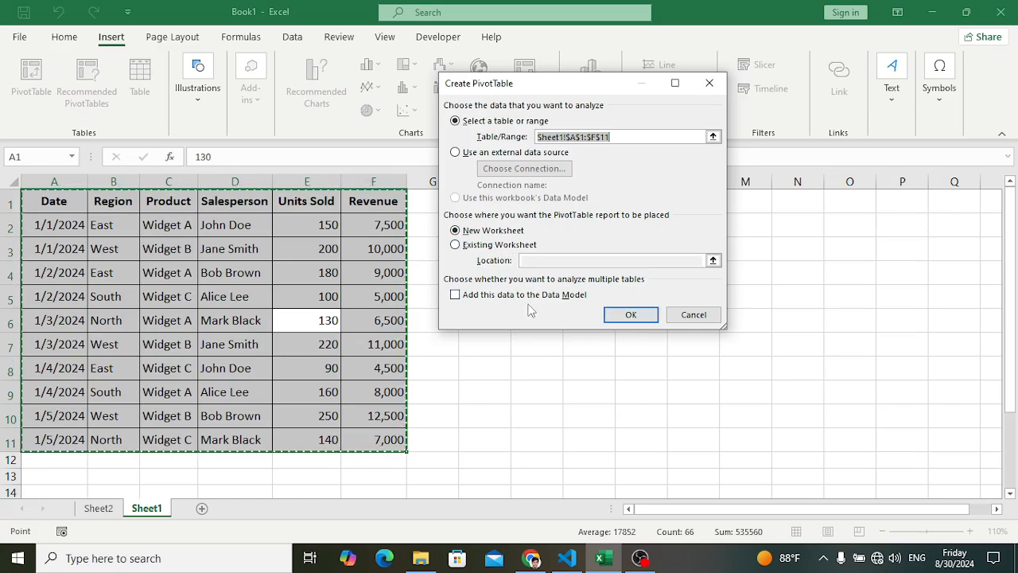
left_click(604, 315)
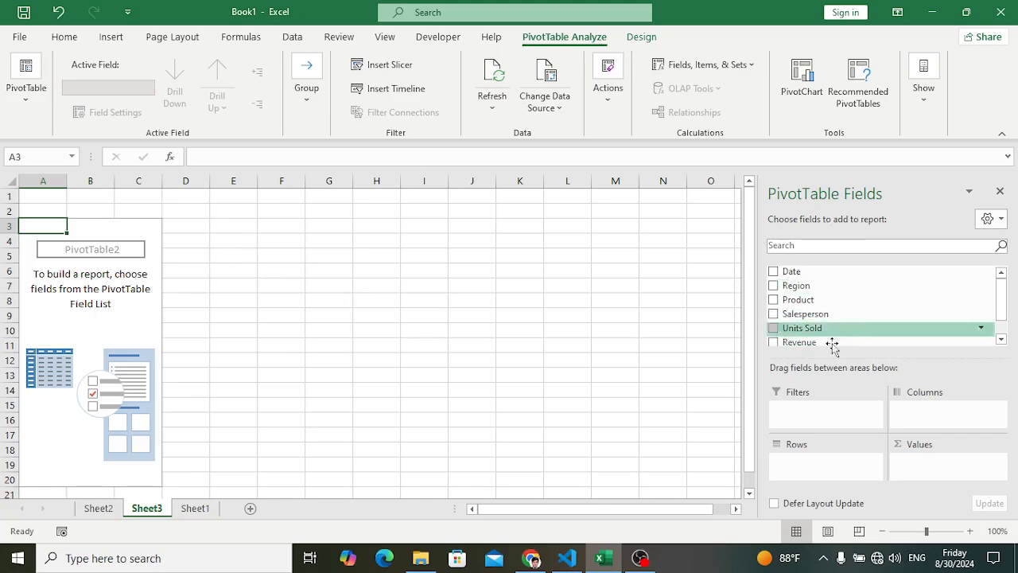
left_click_drag(756, 349, 666, 350)
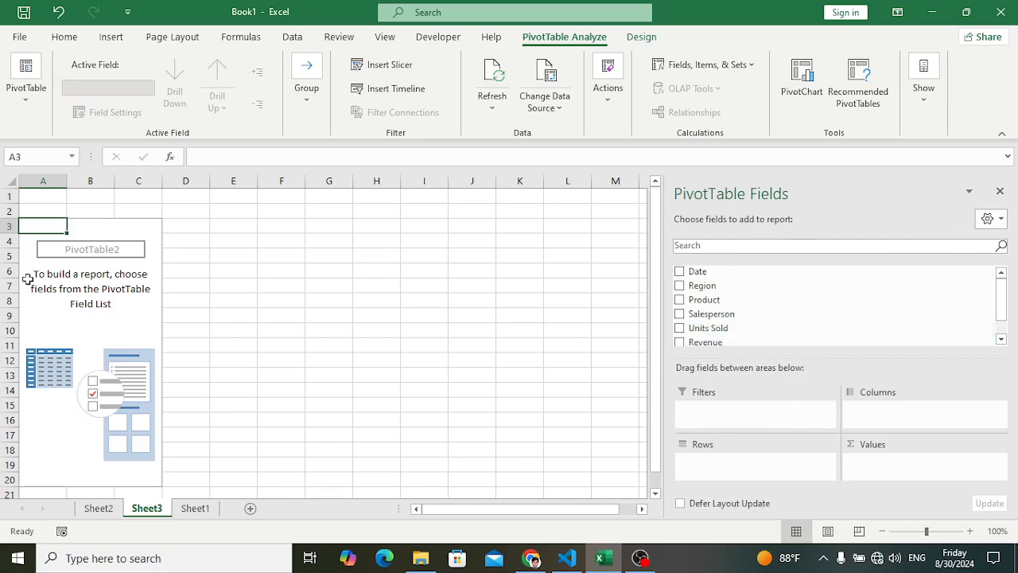
Check the Region column in the Sheet1 source data and add the Region field to the PivotTable's rows on Sheet3.
left_click(195, 508)
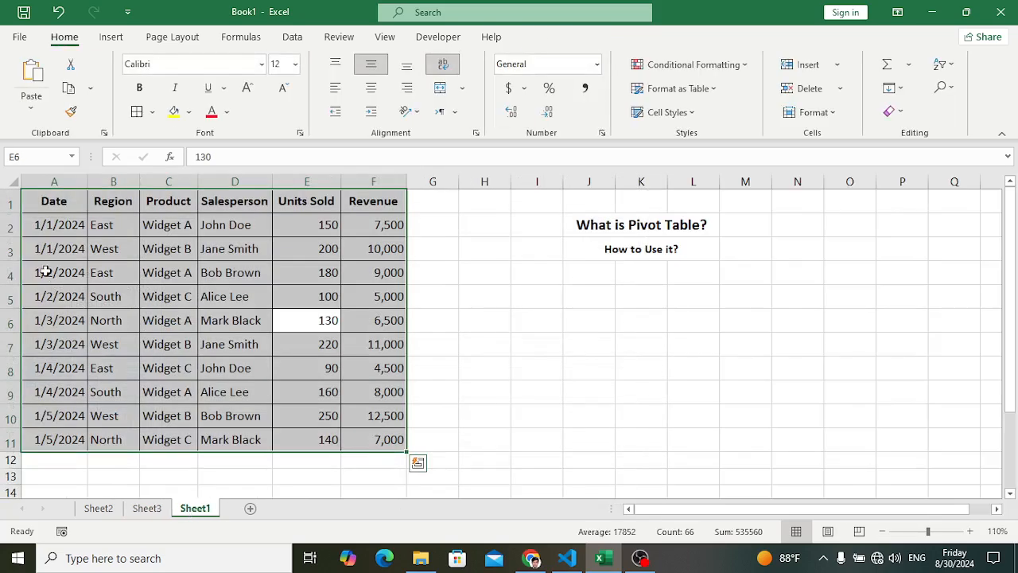
left_click(97, 248)
left_click_drag(101, 202, 113, 439)
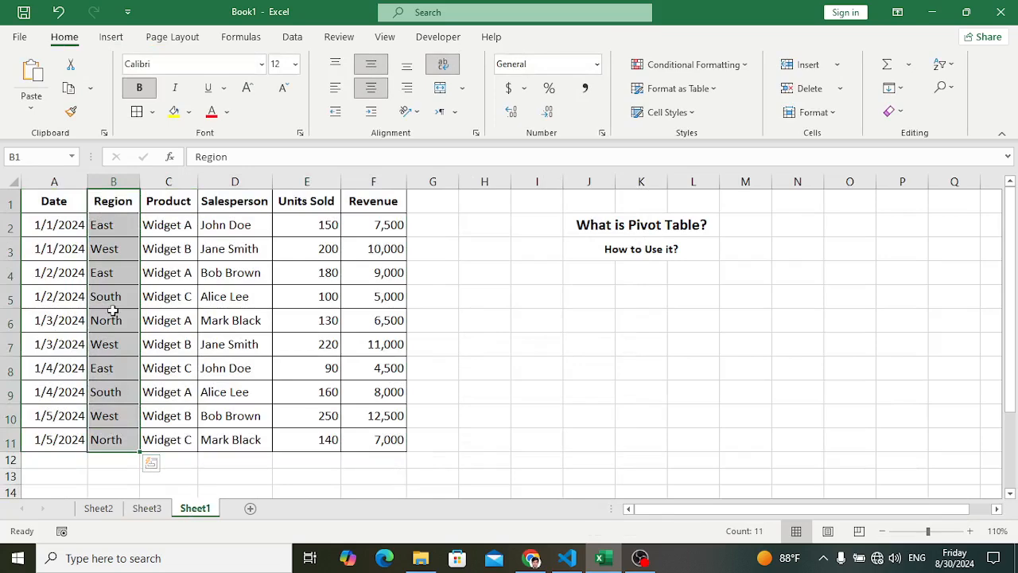
left_click(112, 300)
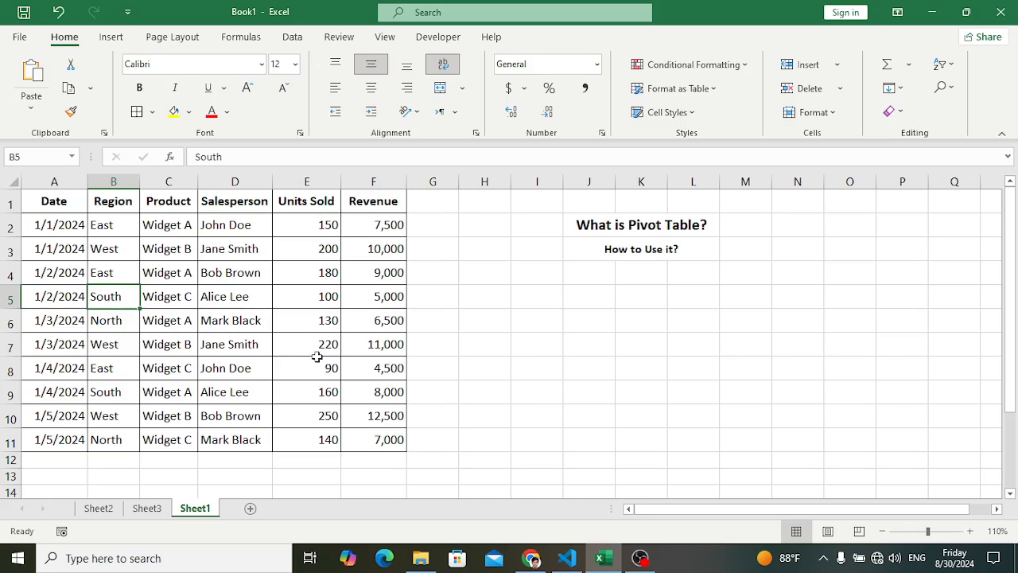
left_click(147, 509)
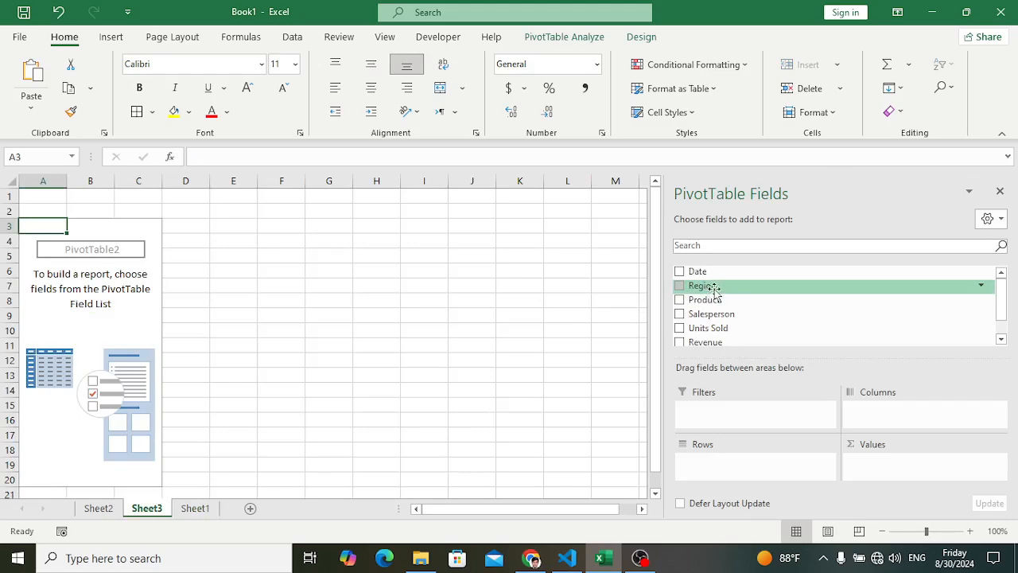
left_click_drag(703, 288, 746, 468)
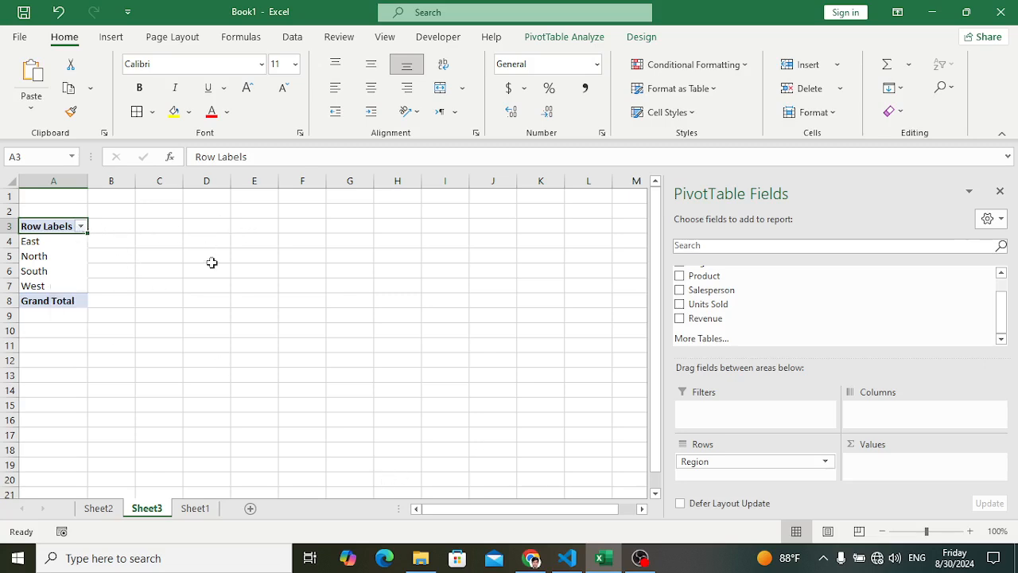
Add the Product field to the PivotTable's columns and Revenue to its values as a sum.
left_click(184, 510)
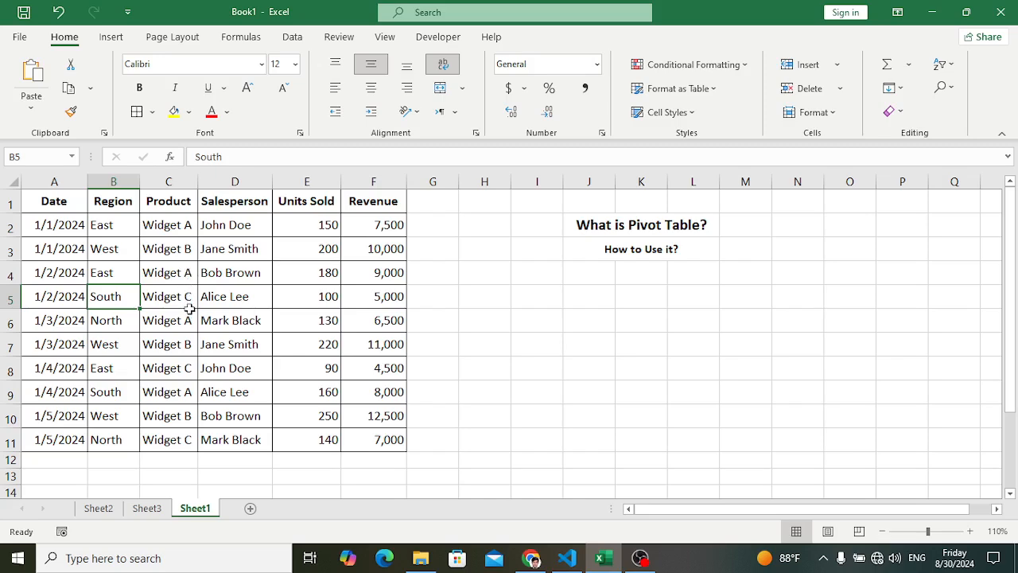
left_click(145, 510)
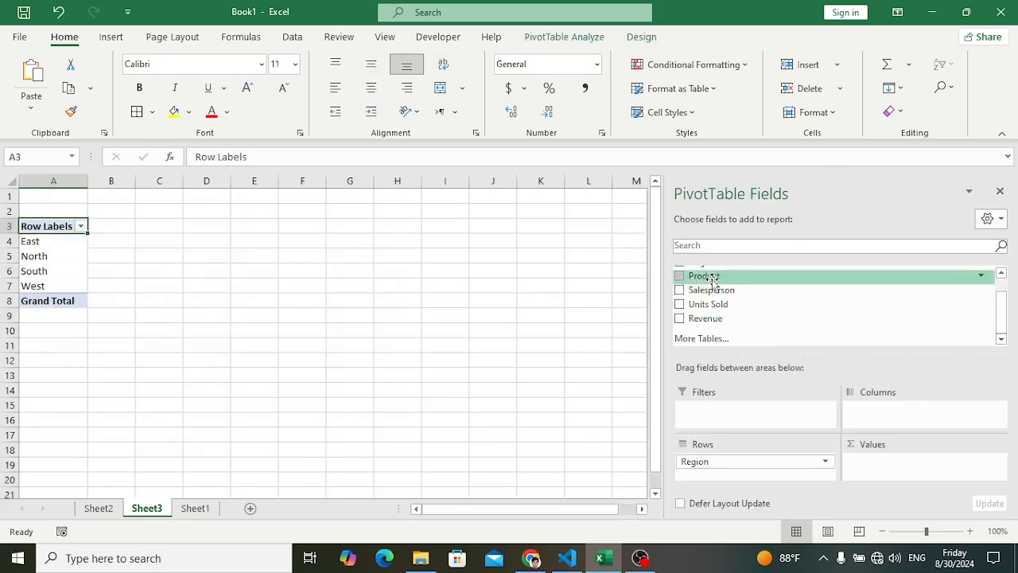
left_click_drag(713, 280, 872, 411)
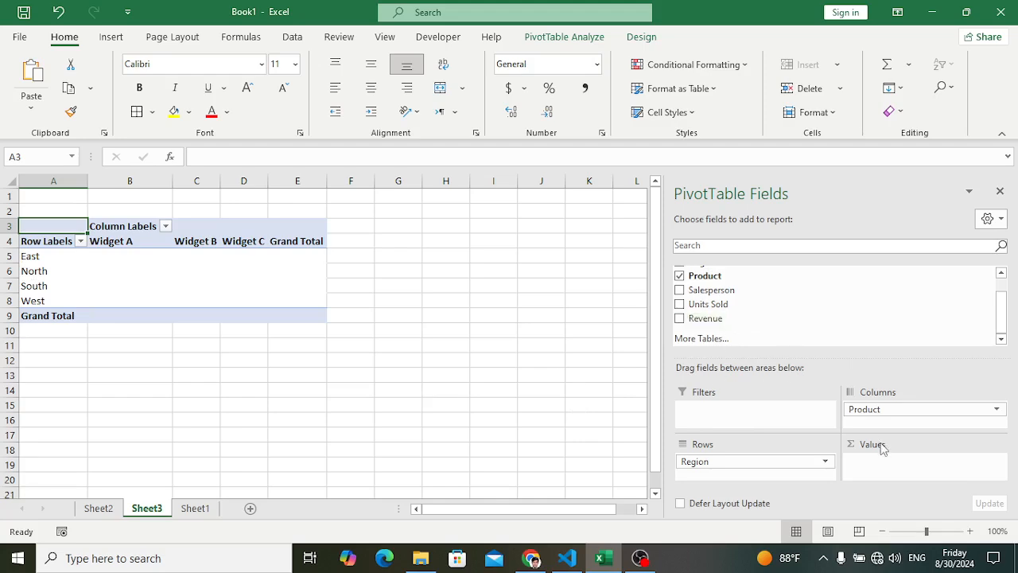
left_click_drag(693, 321, 878, 469)
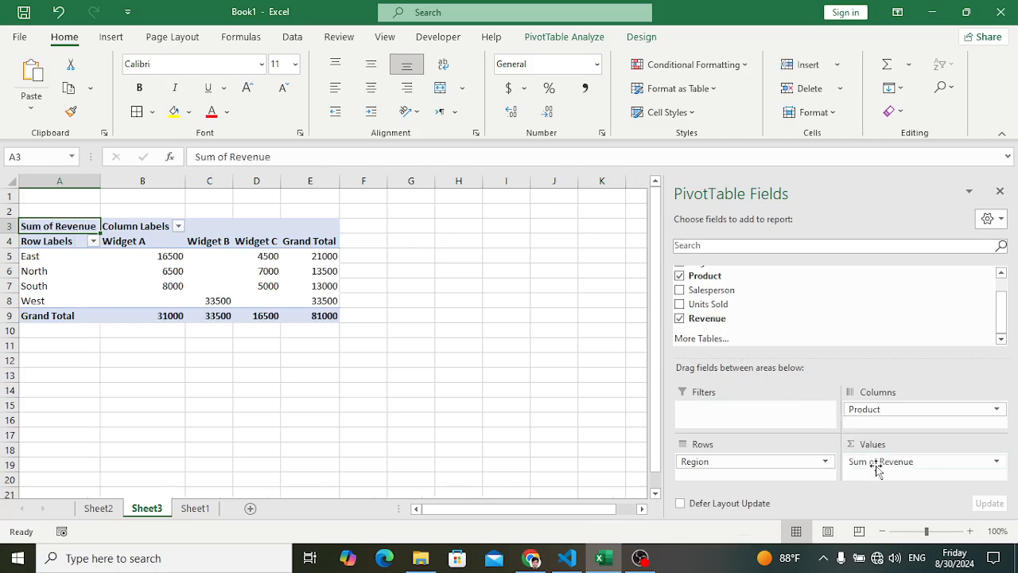
Examine the East region's revenue per widget in the PivotTable and compare it with the region and product entries in Sheet1.
left_click(162, 257)
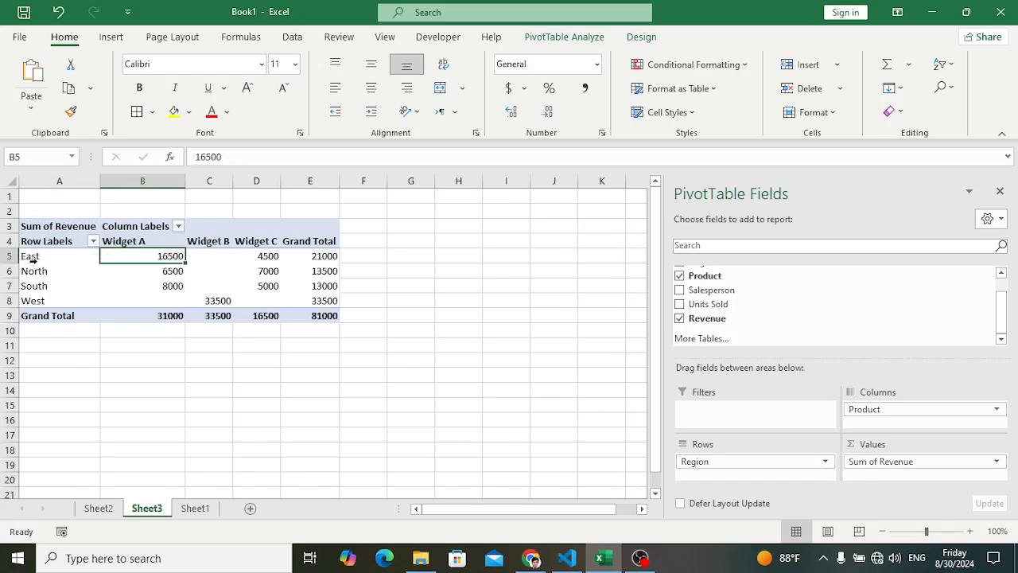
left_click(265, 261)
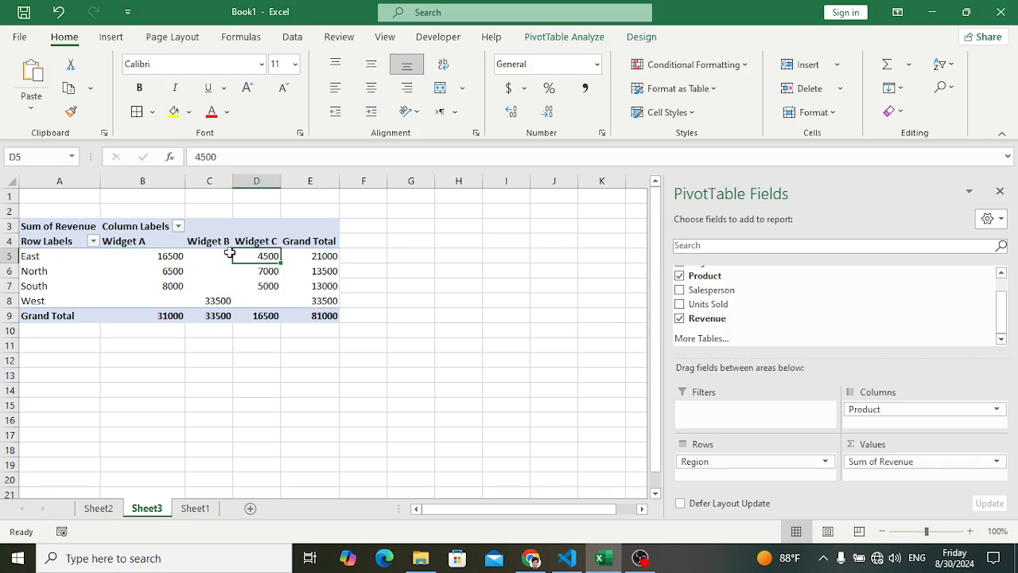
left_click(215, 259)
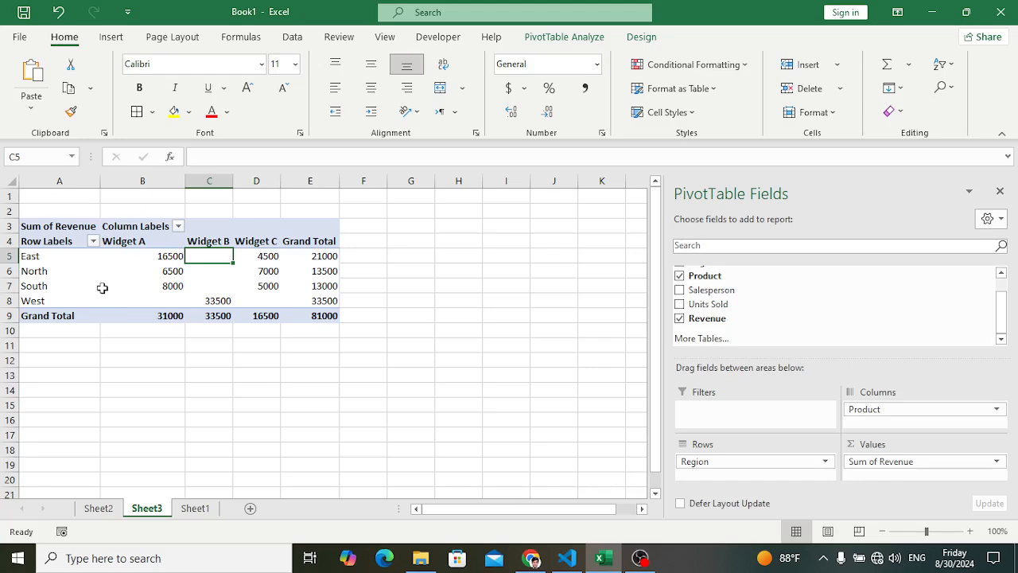
left_click(195, 509)
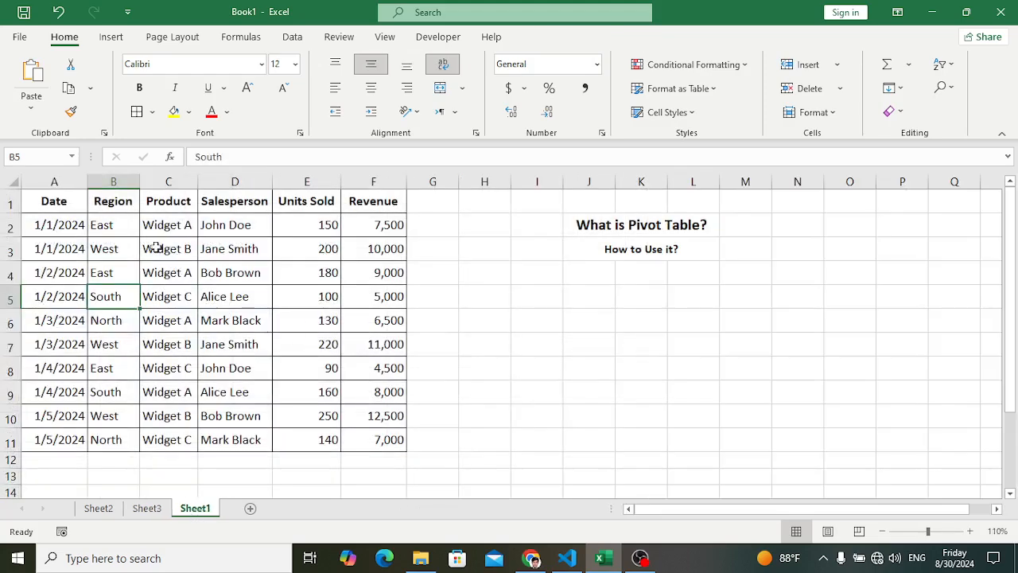
left_click(117, 249)
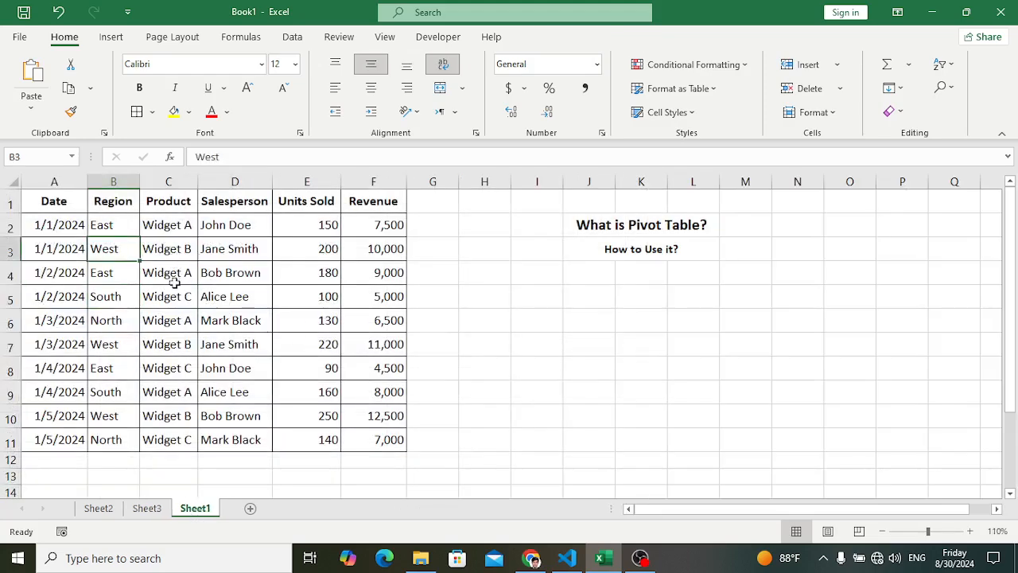
left_click(99, 226)
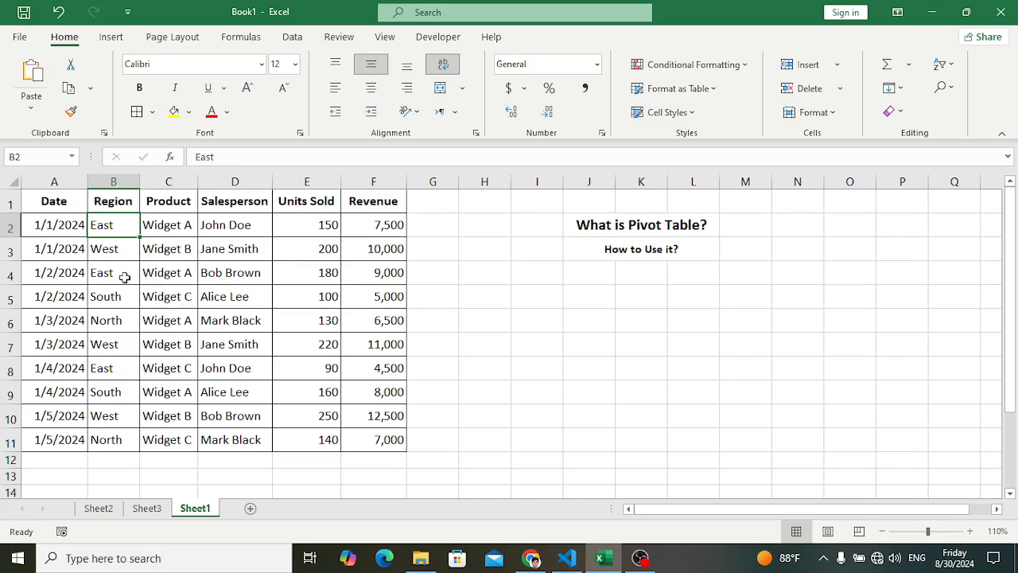
Examine the PivotTable's blank Widget B cell for North and the grand totals for the East and West regions on Sheet3.
left_click(147, 510)
left_click(205, 270)
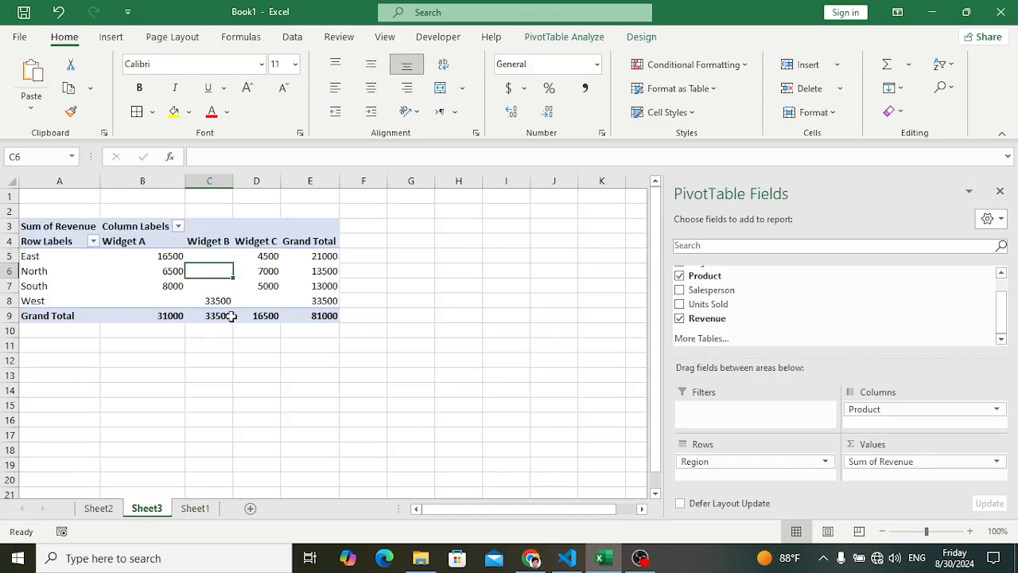
left_click(329, 252)
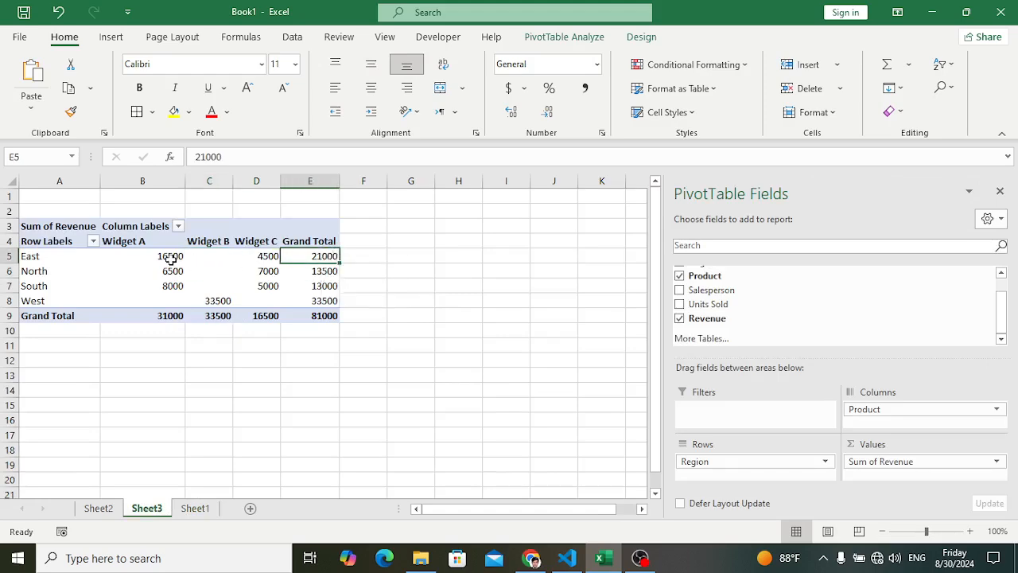
left_click(269, 259)
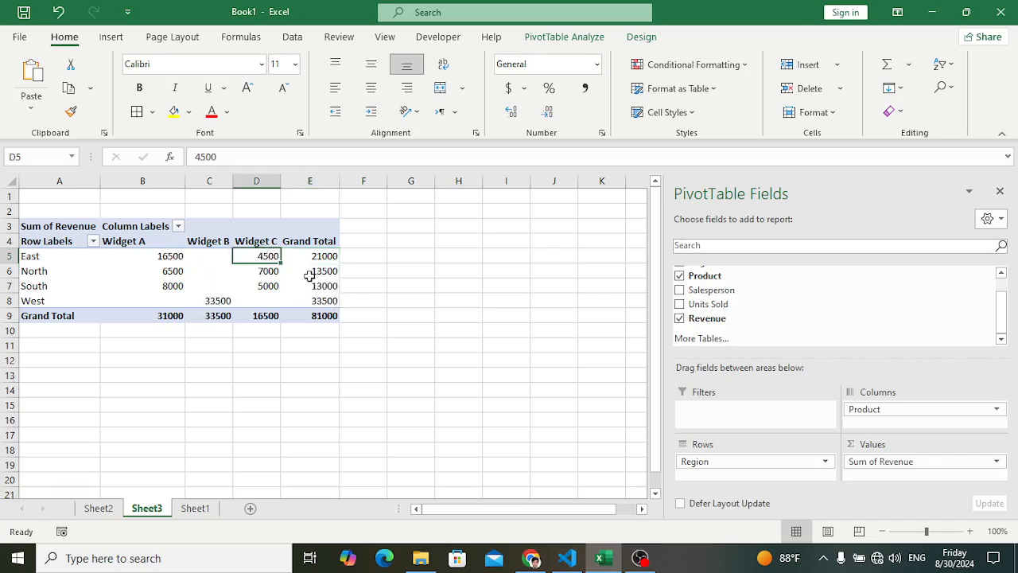
mouse_move(330, 256)
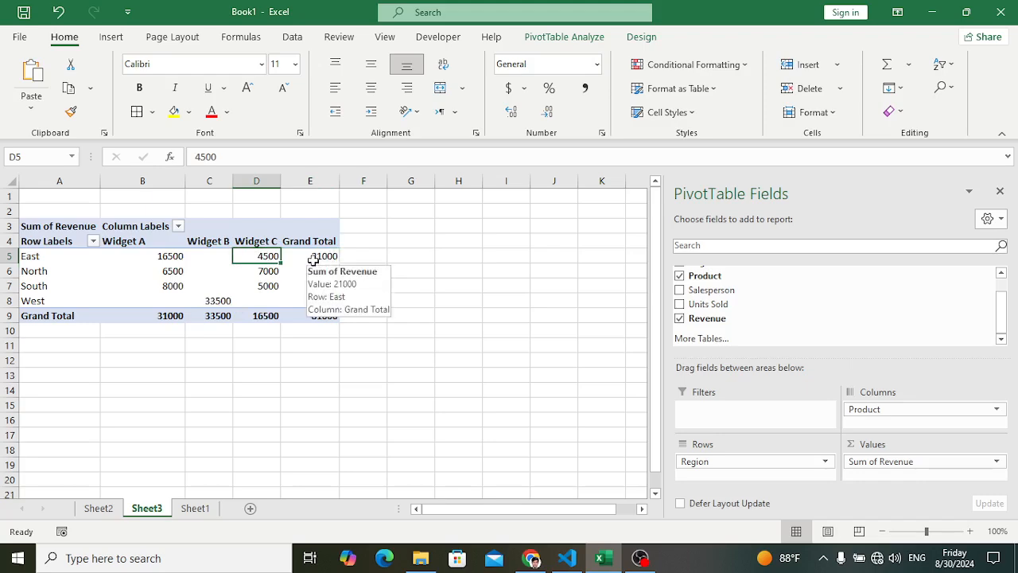
left_click(322, 261)
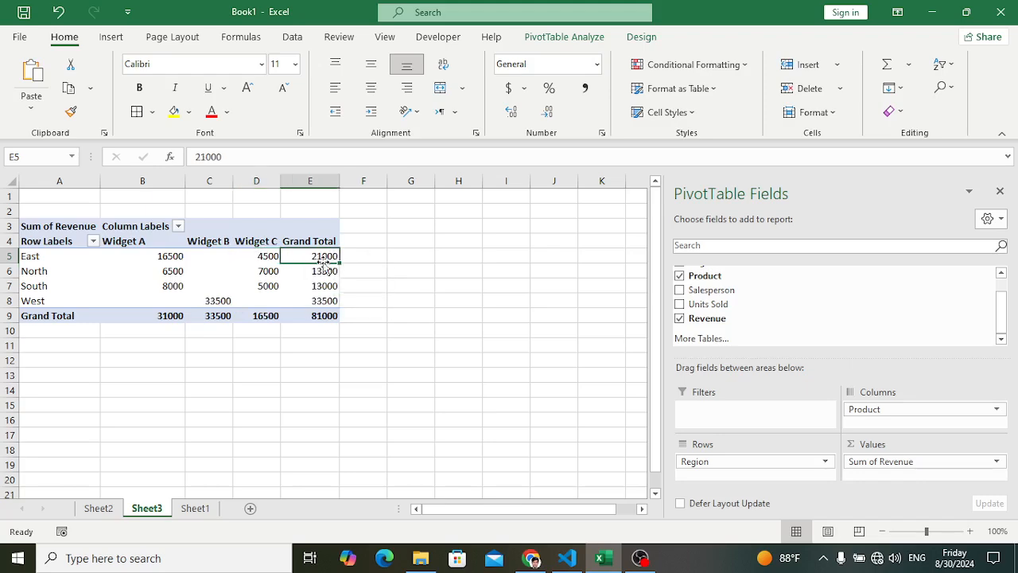
left_click(300, 300)
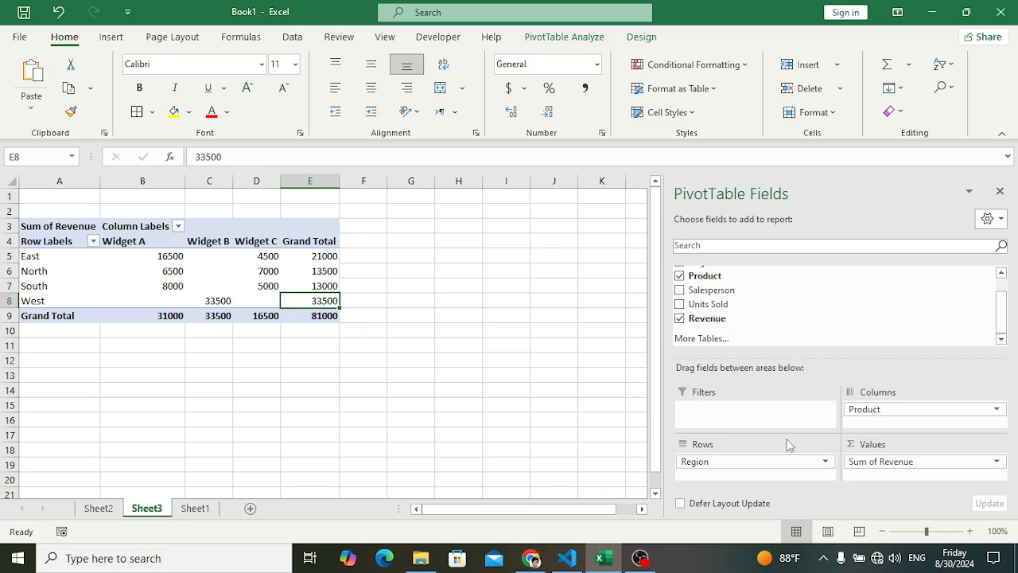
Check the Salesperson column in Sheet1 and add the Salesperson field to the PivotTable's filters on Sheet3.
scroll(712, 298, "up", 2)
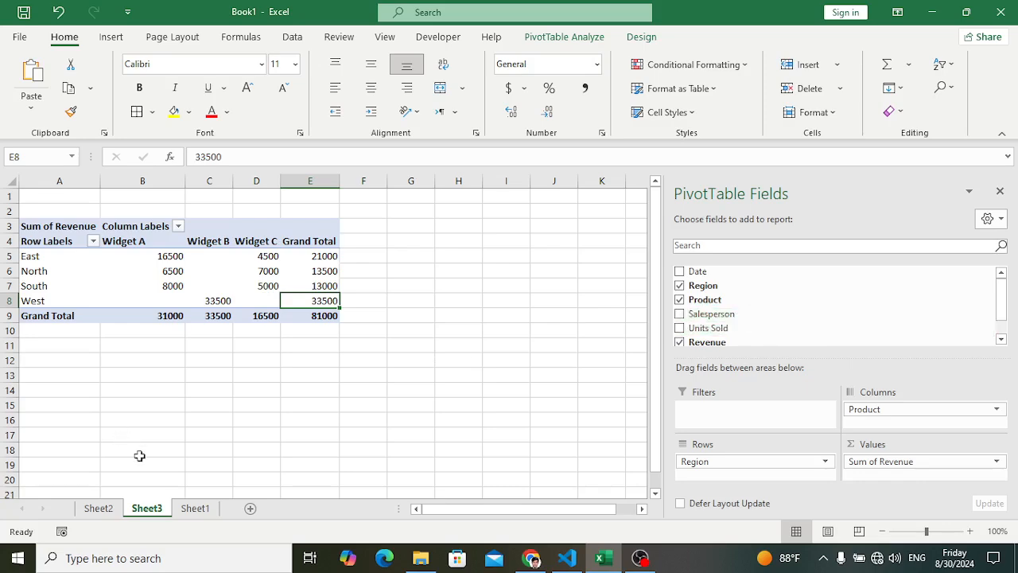
left_click(195, 509)
left_click(230, 230)
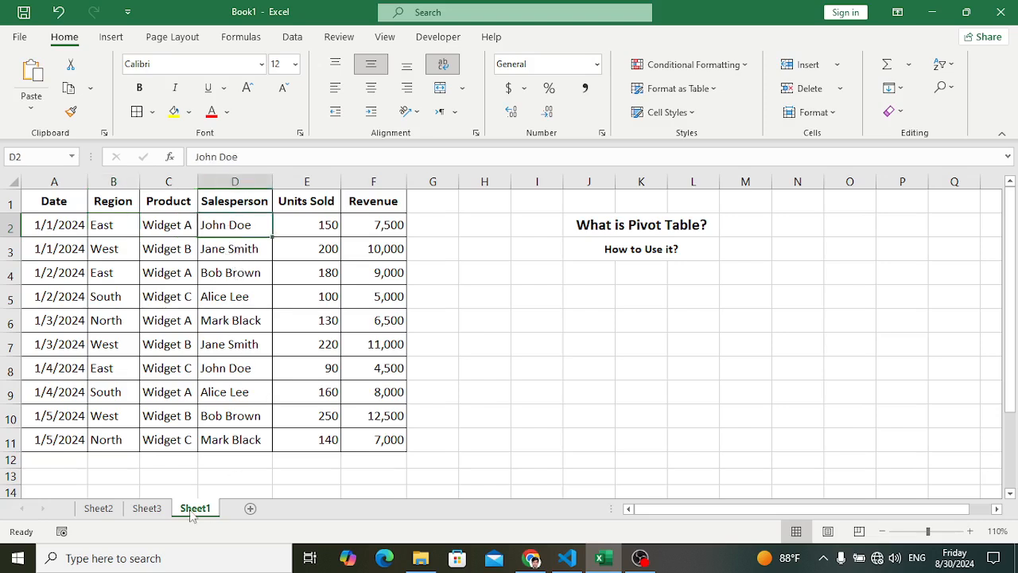
left_click(150, 511)
left_click_drag(770, 318, 724, 410)
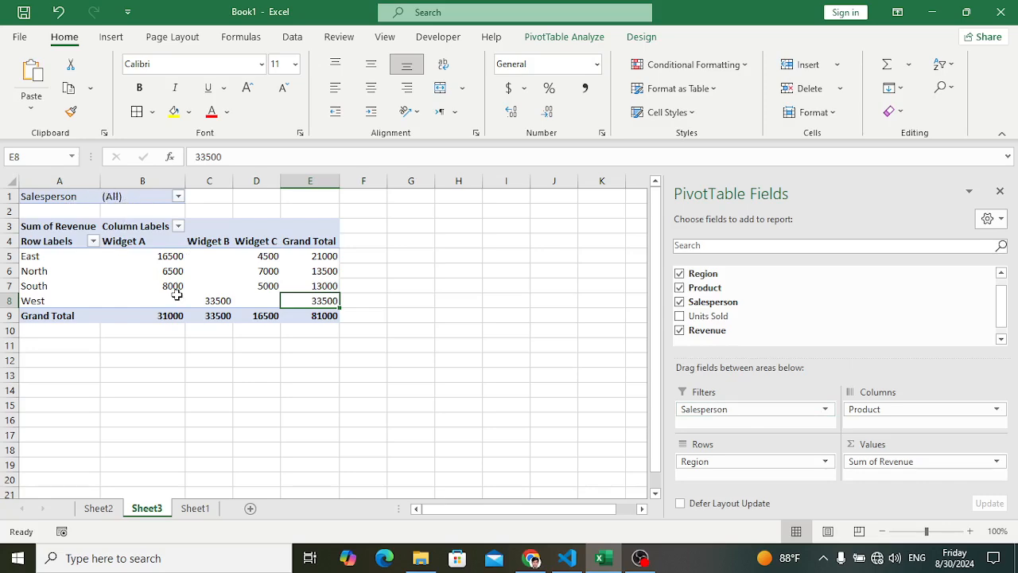
Filter the PivotTable to the salesperson from row 3 of Sheet1 and check the region shown for that person.
mouse_move(176, 295)
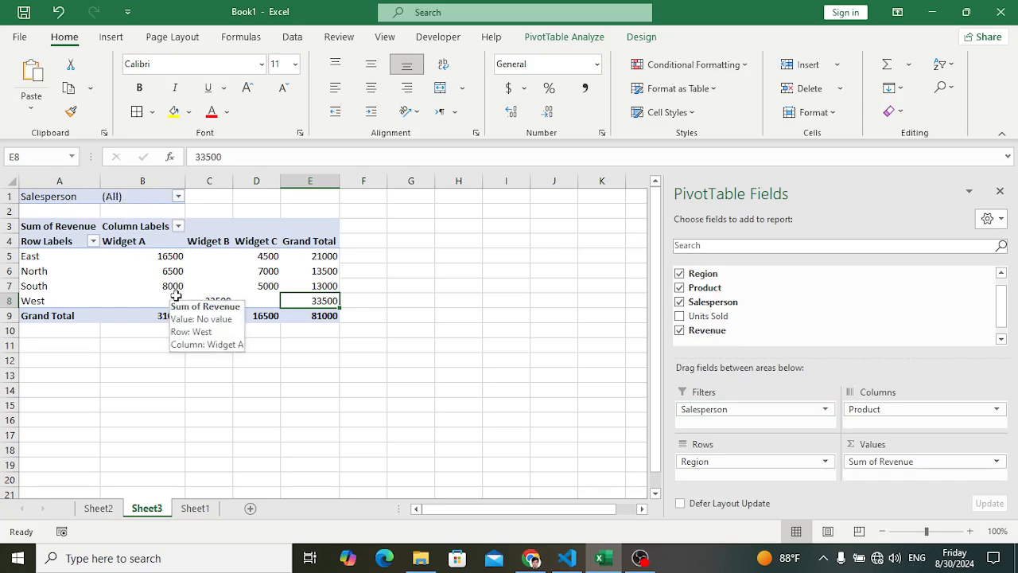
left_click(178, 196)
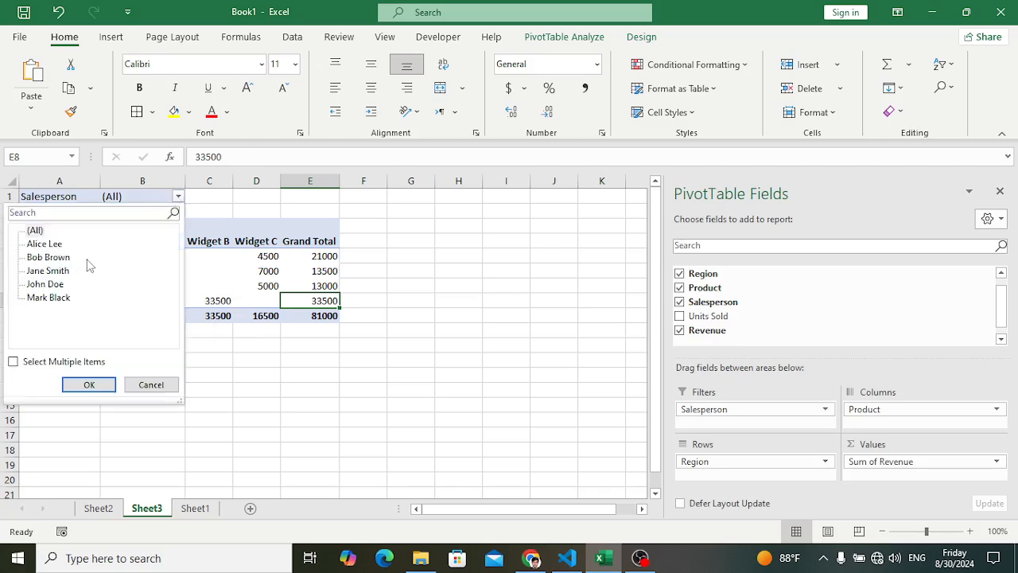
left_click(49, 270)
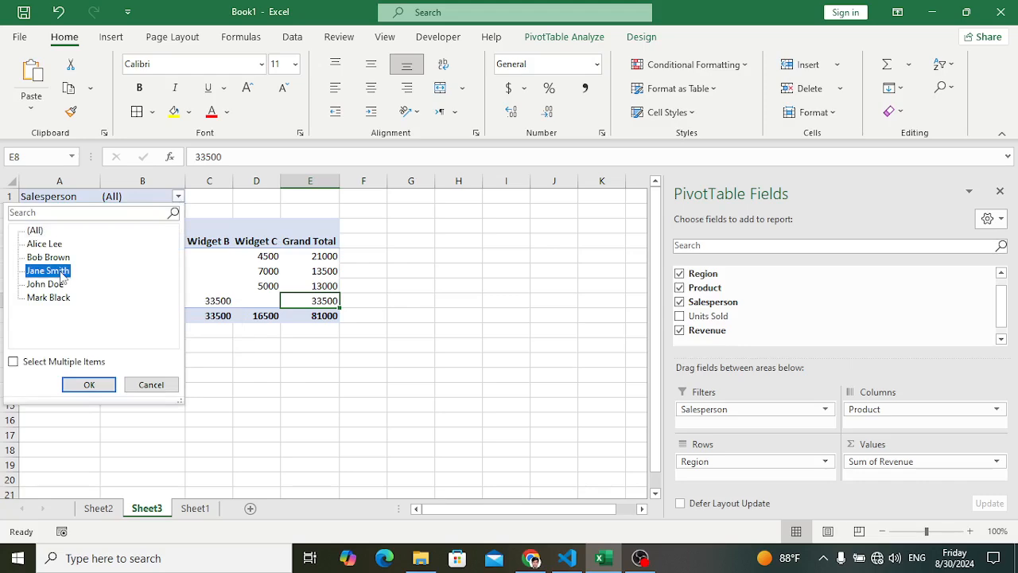
left_click(89, 384)
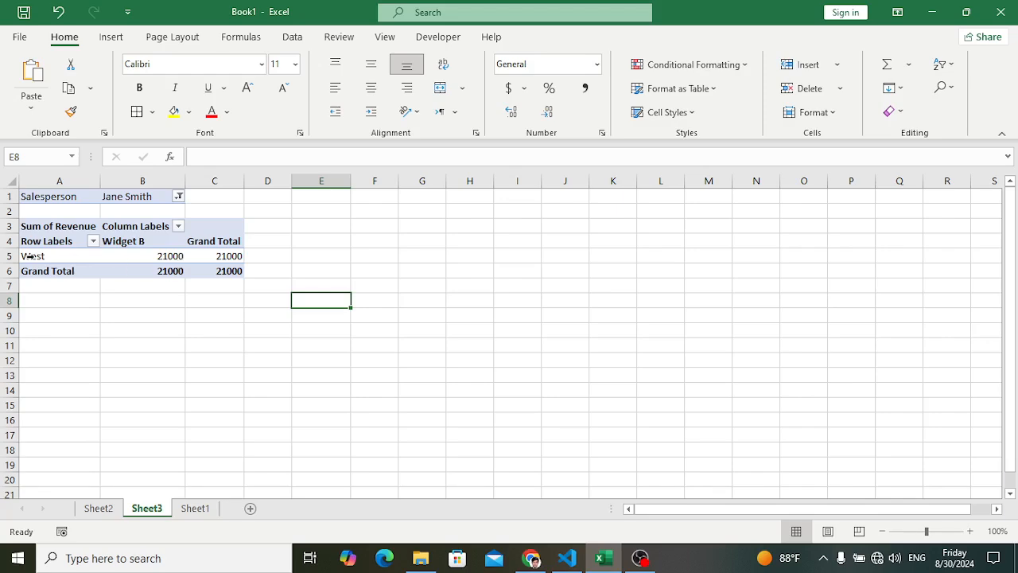
left_click(30, 256)
left_click(183, 301)
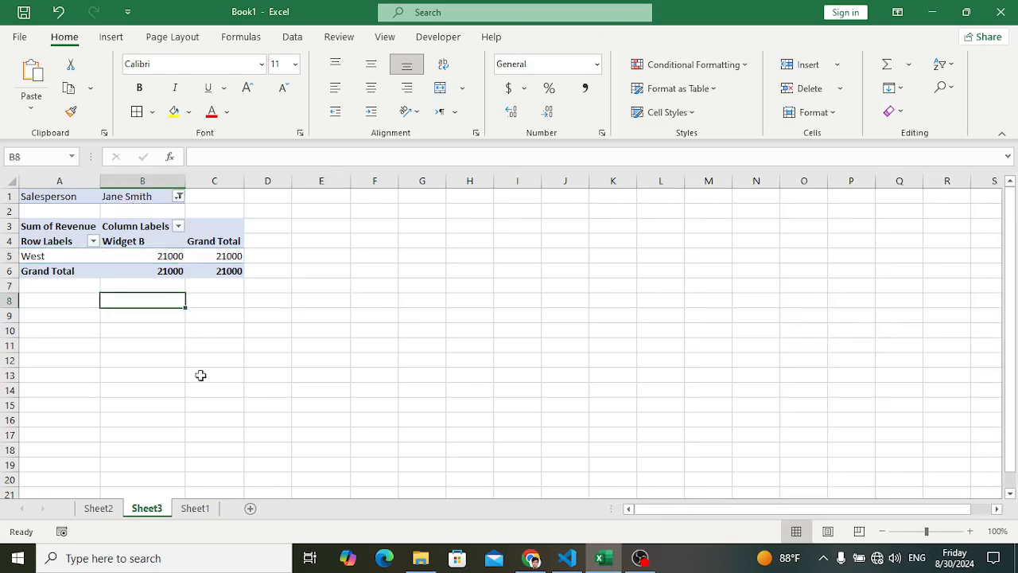
Examine the Salesperson and Region columns in Sheet1 to compare which regions each salesperson sold in.
left_click(211, 509)
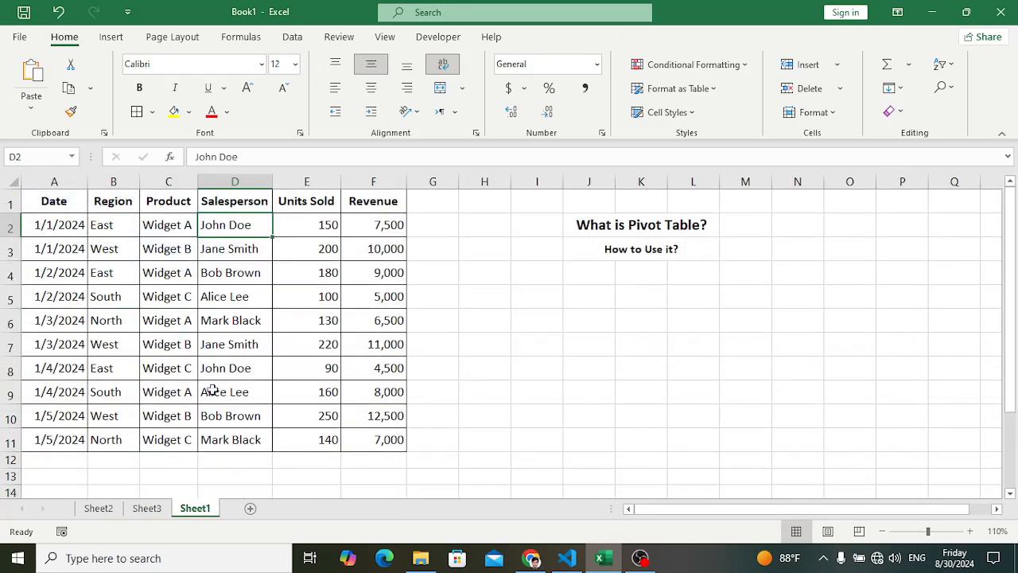
left_click(110, 414)
left_click(229, 344)
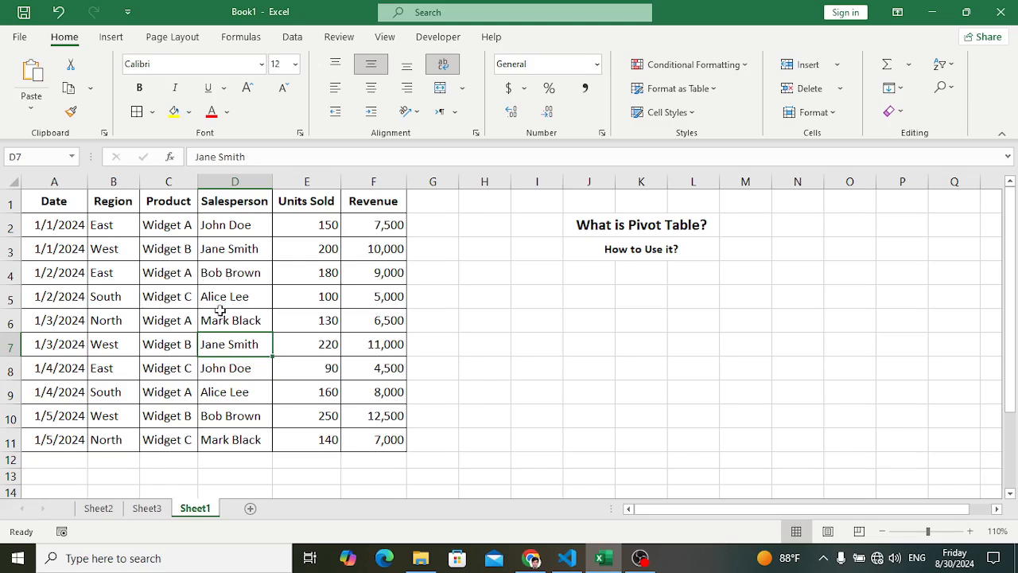
left_click(110, 254)
left_click(112, 291)
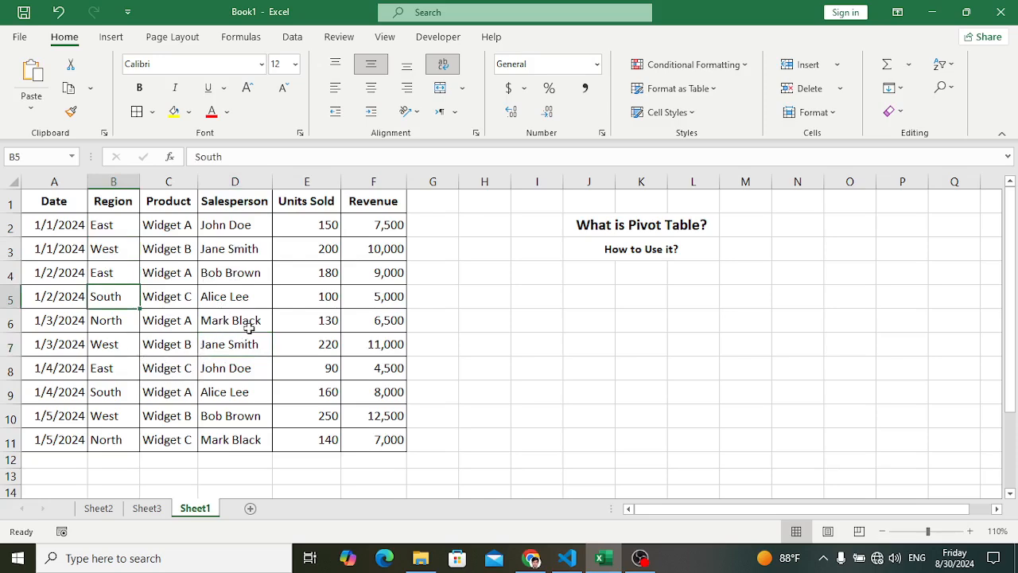
left_click(237, 276)
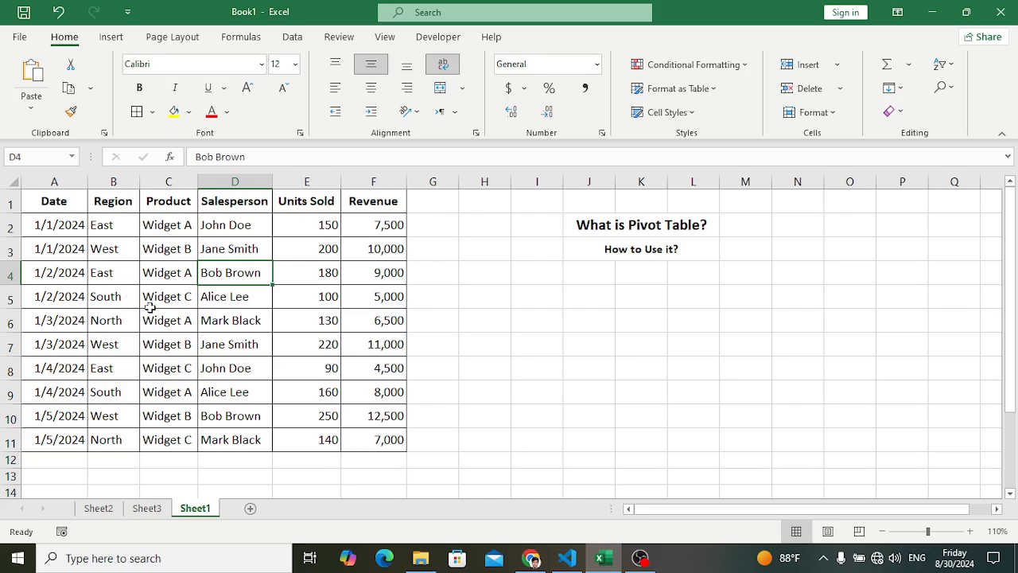
Switch the PivotTable's Salesperson filter on Sheet3 to the person from row 4 of Sheet1.
left_click(155, 508)
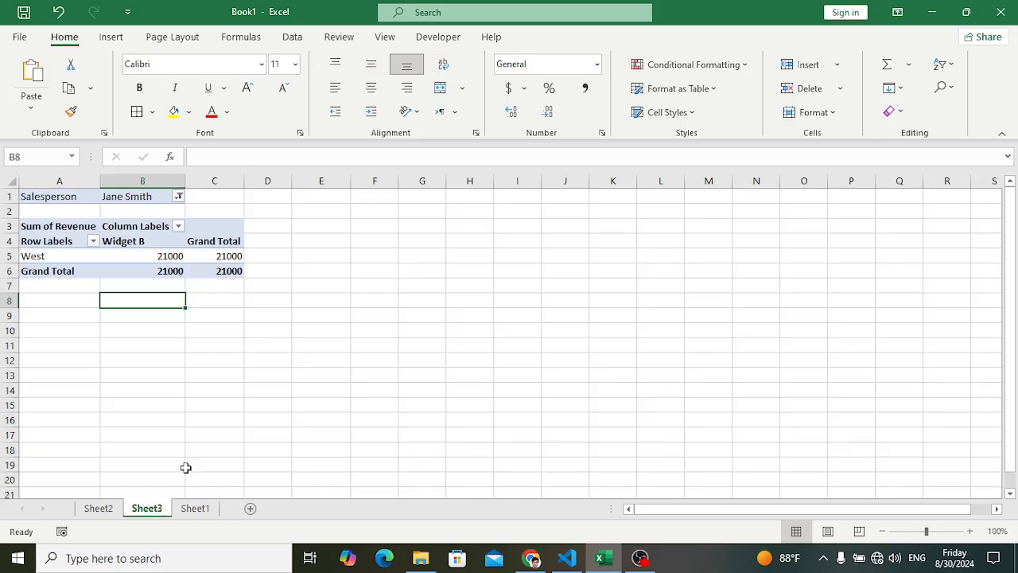
left_click(179, 197)
left_click(52, 257)
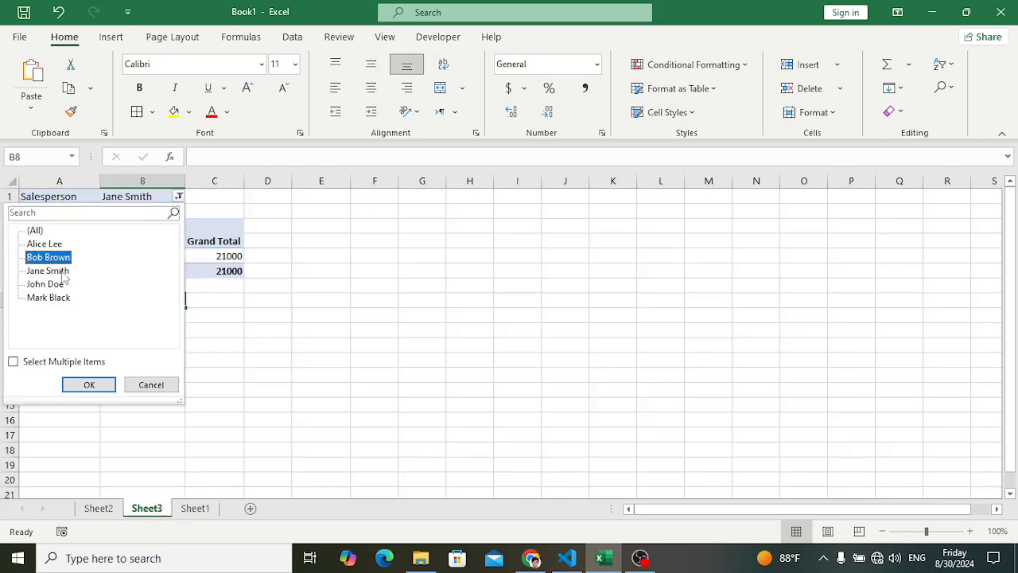
left_click(87, 384)
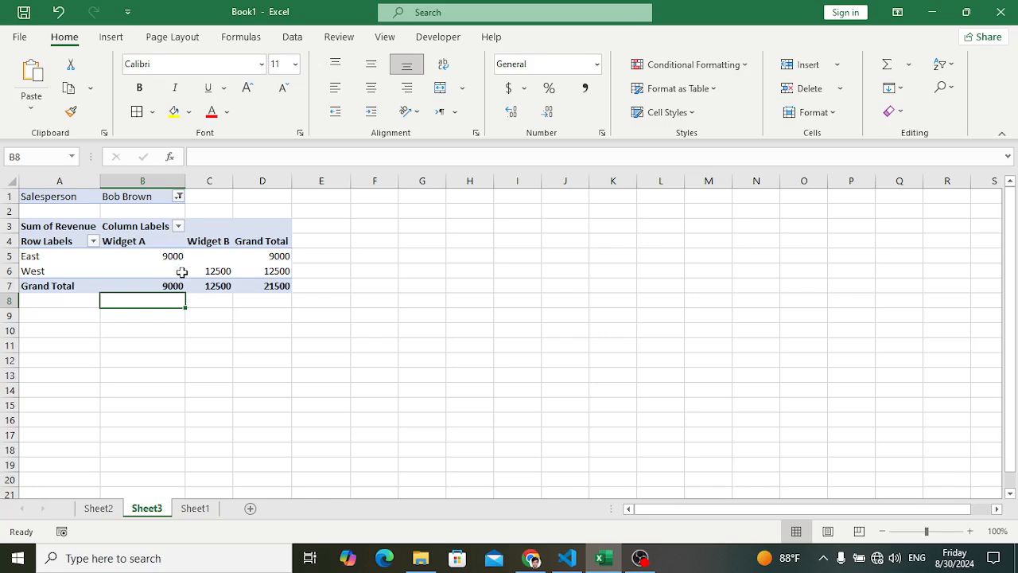
Reset the PivotTable's Salesperson filter to (All).
left_click(179, 197)
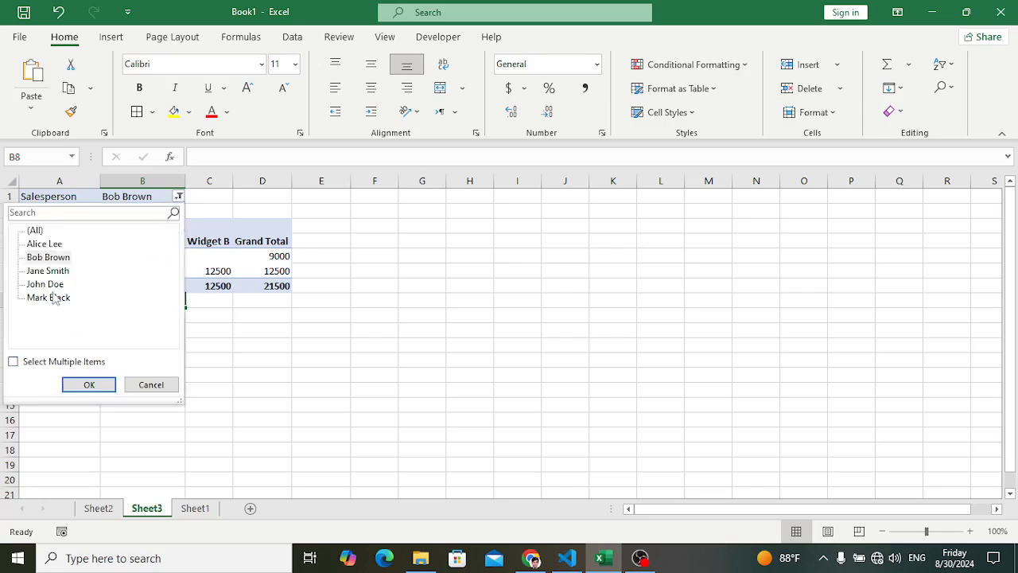
left_click(36, 230)
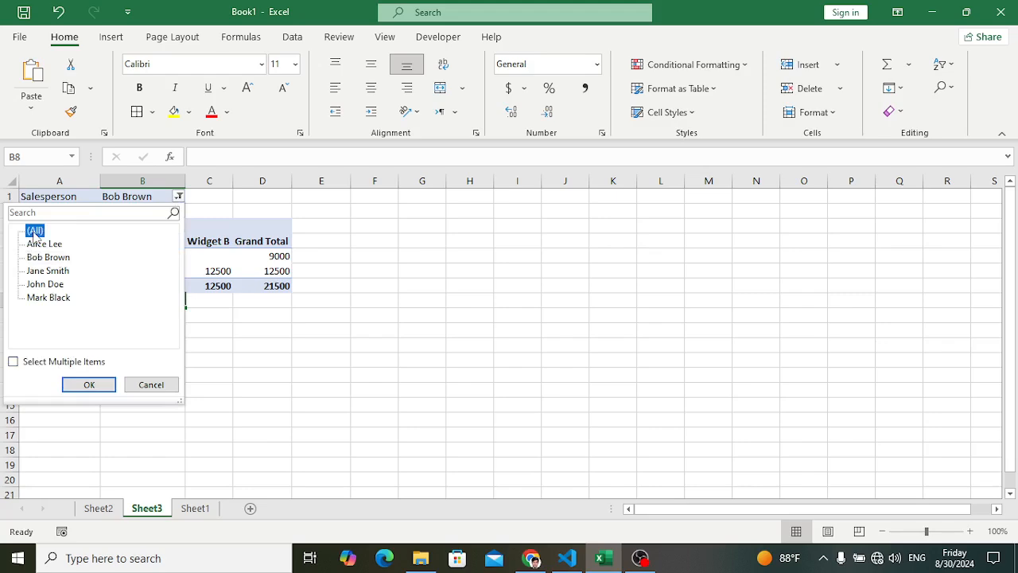
left_click(99, 385)
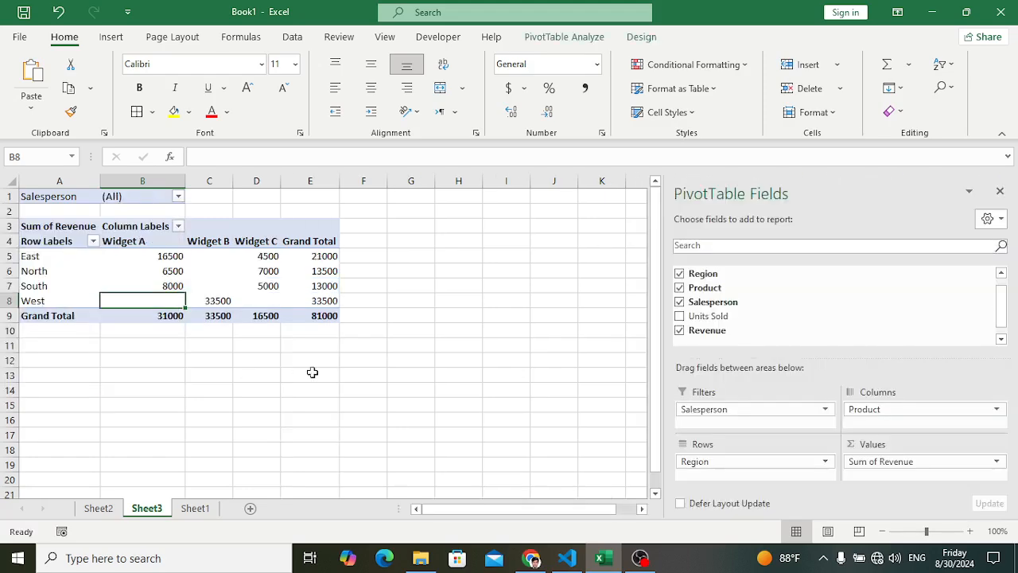
left_click(686, 554)
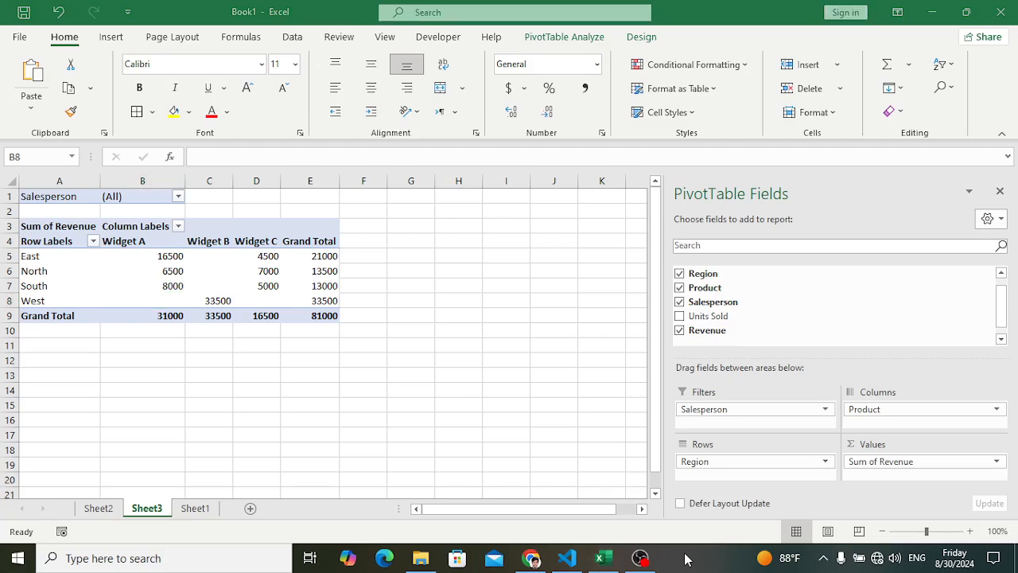